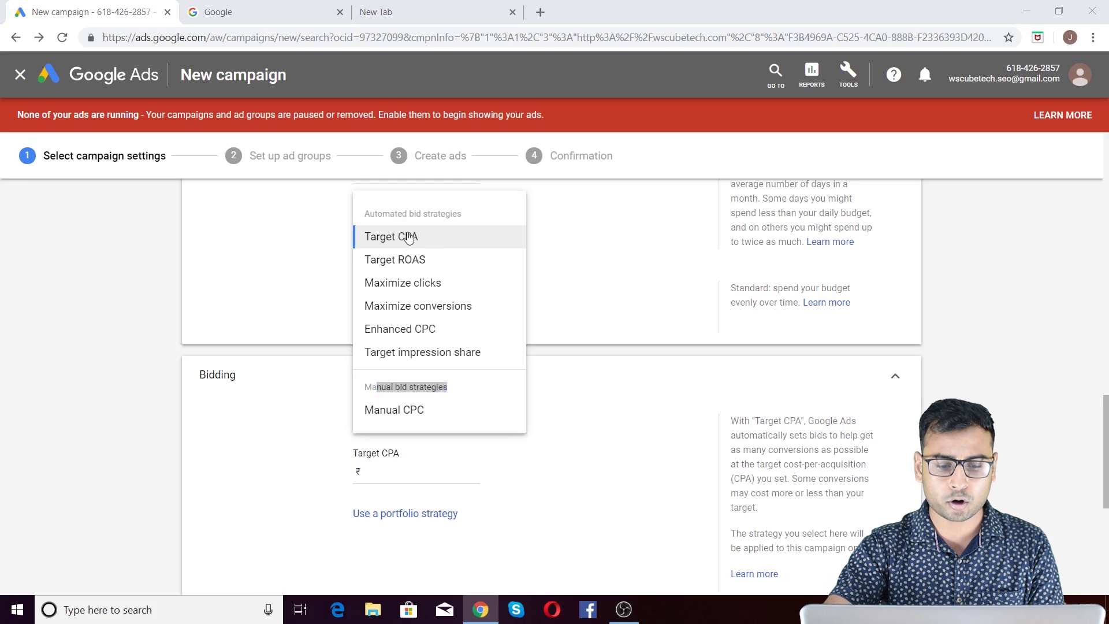
Choose Target CPA as the campaign's automated bid strategy and set the target CPA to ₹50.
key(alt+Tab)
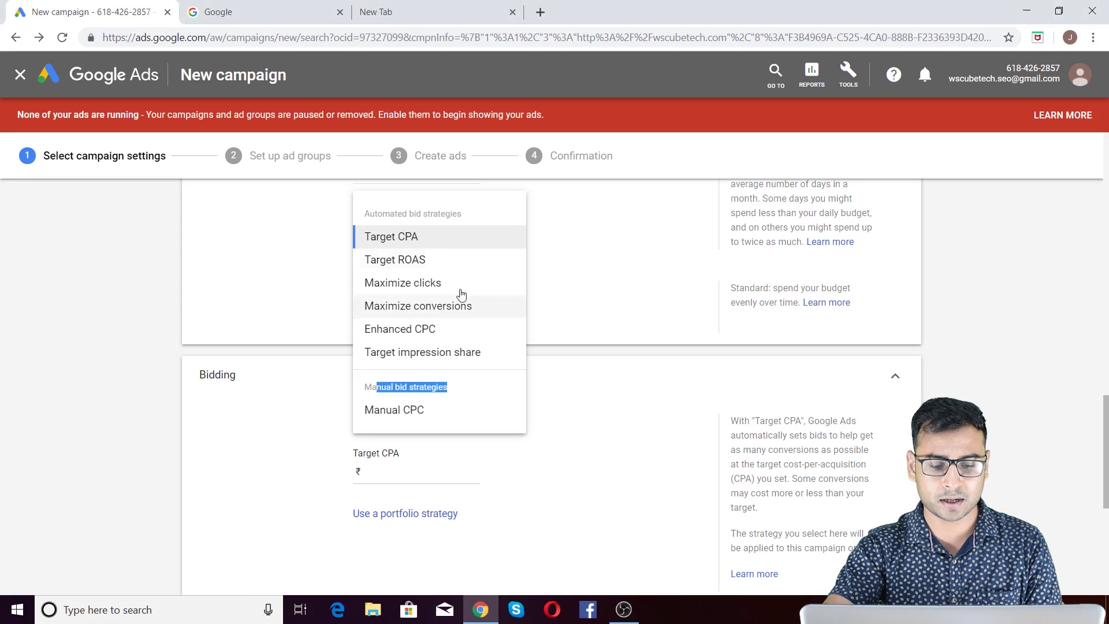
click(370, 385)
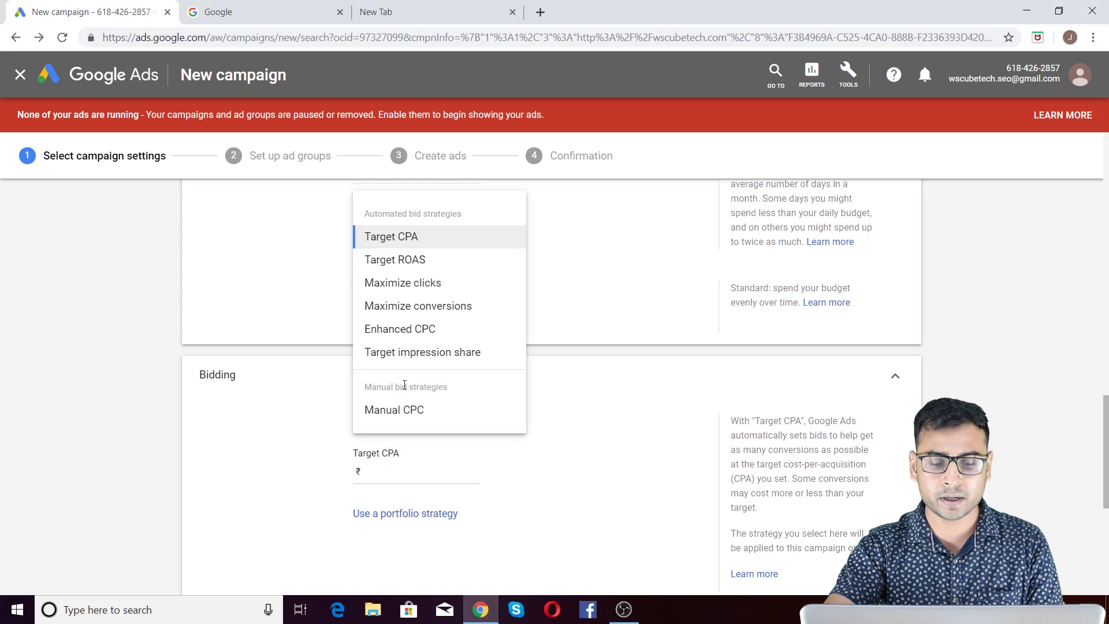
mouse_move(405, 418)
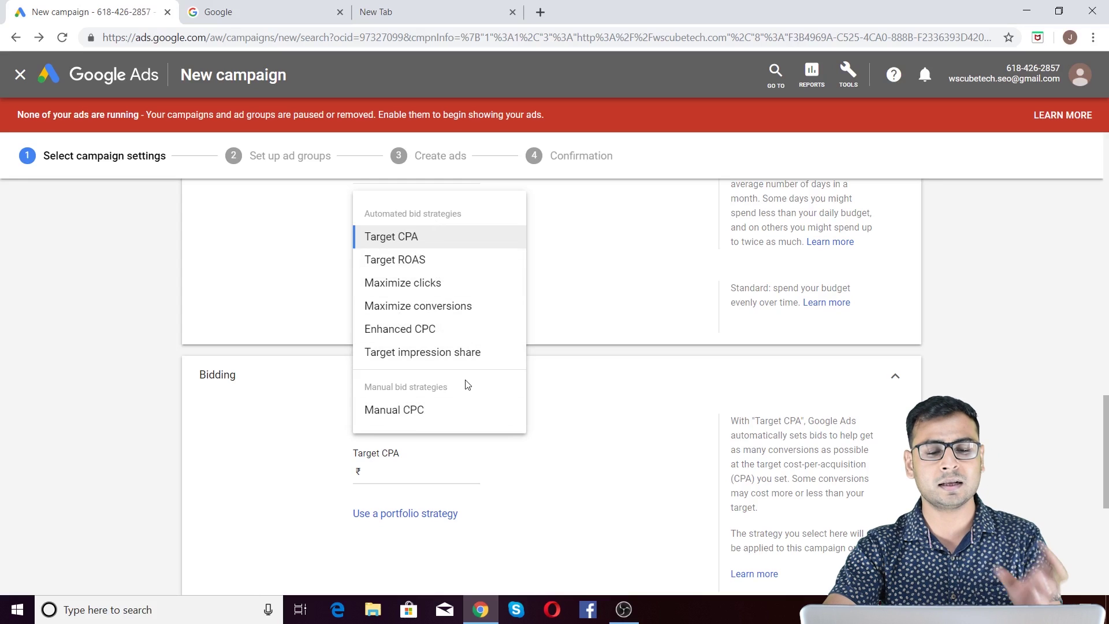
mouse_move(467, 337)
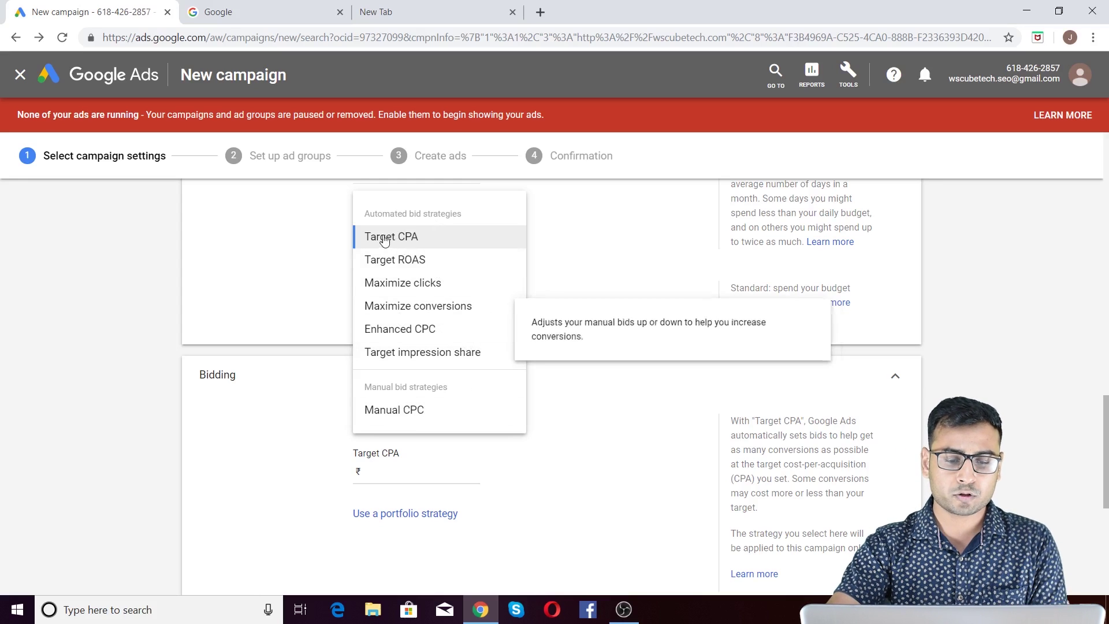
click(406, 243)
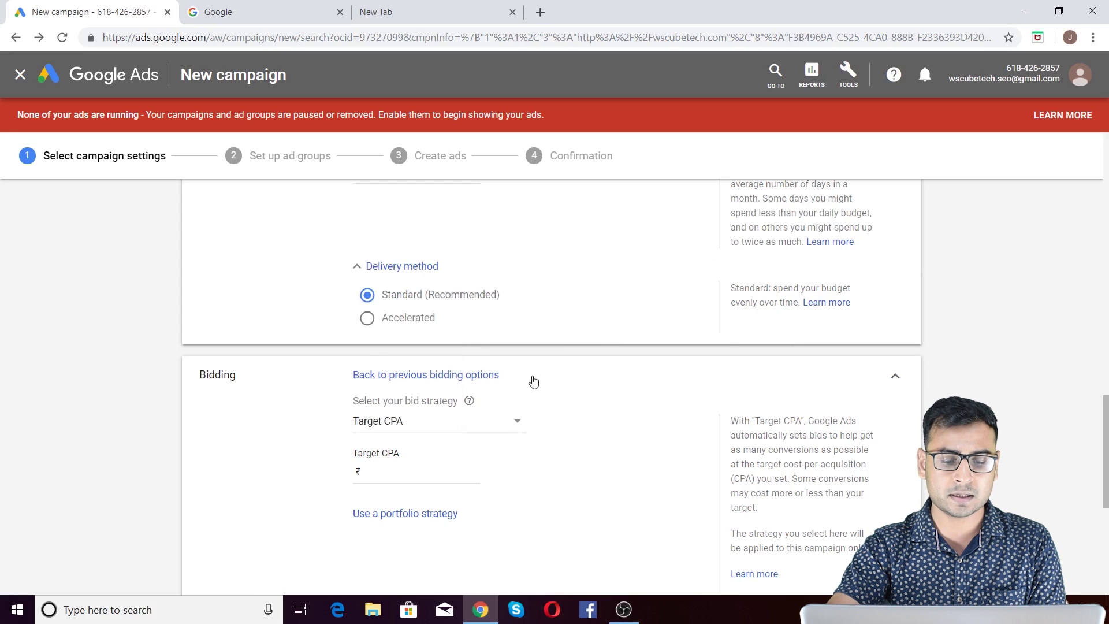
scroll(495, 379, down, 2)
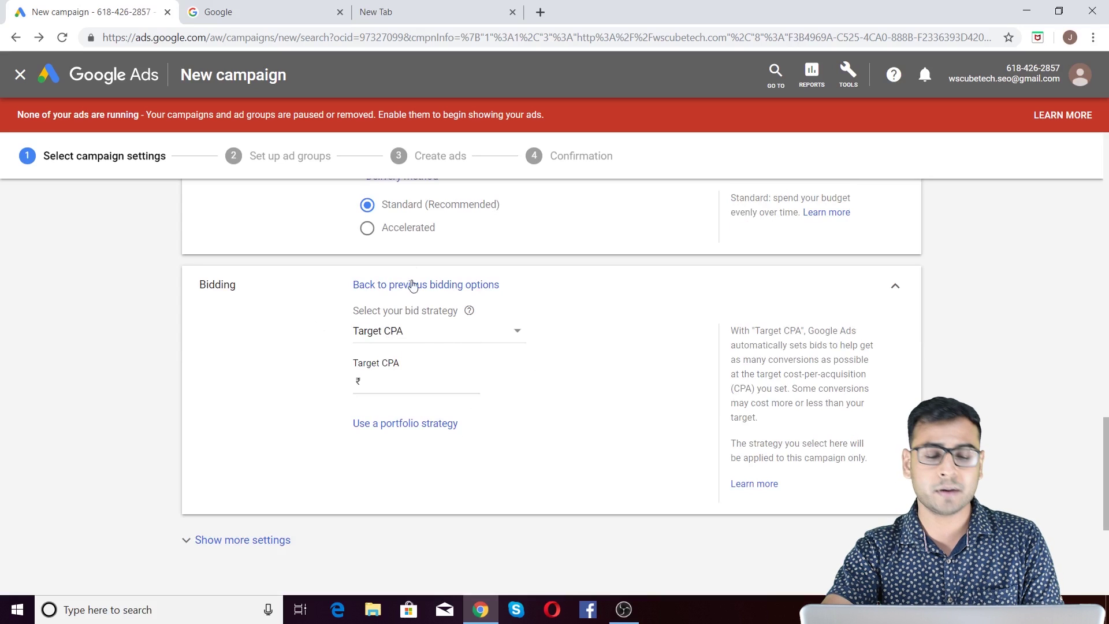
click(408, 383)
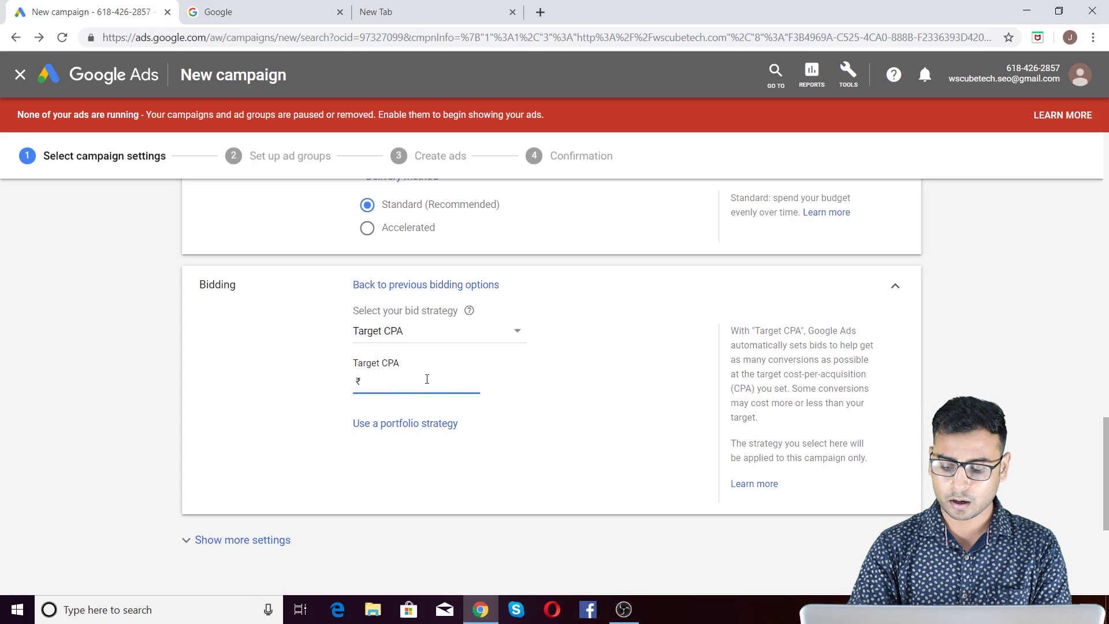
text(50)
click(300, 412)
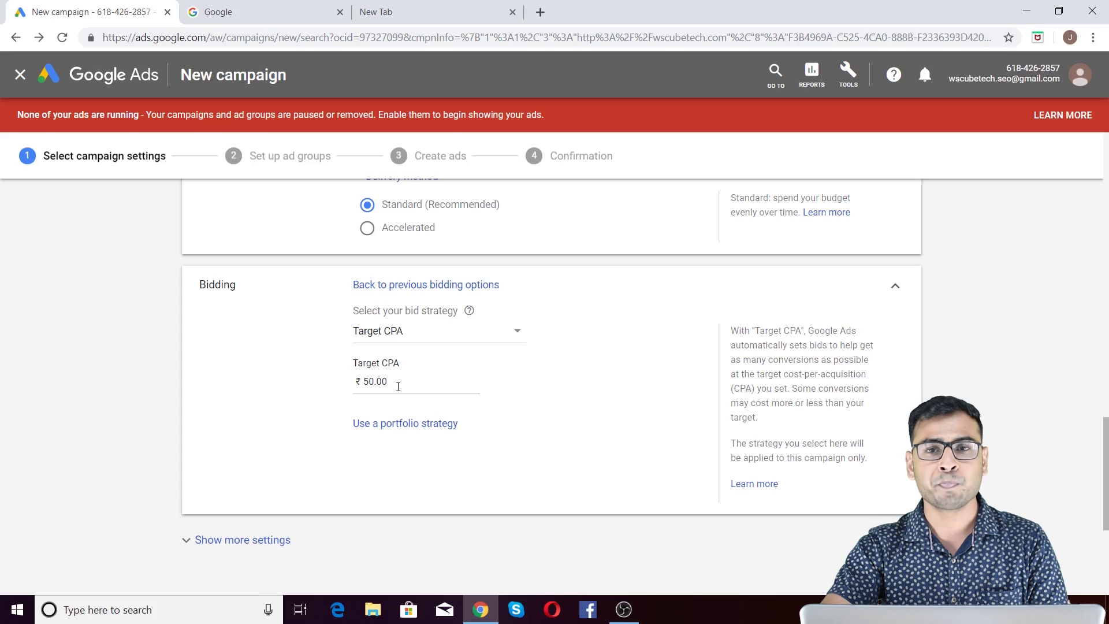
drag(367, 362, 350, 373)
click(365, 364)
double_click(365, 364)
click(601, 366)
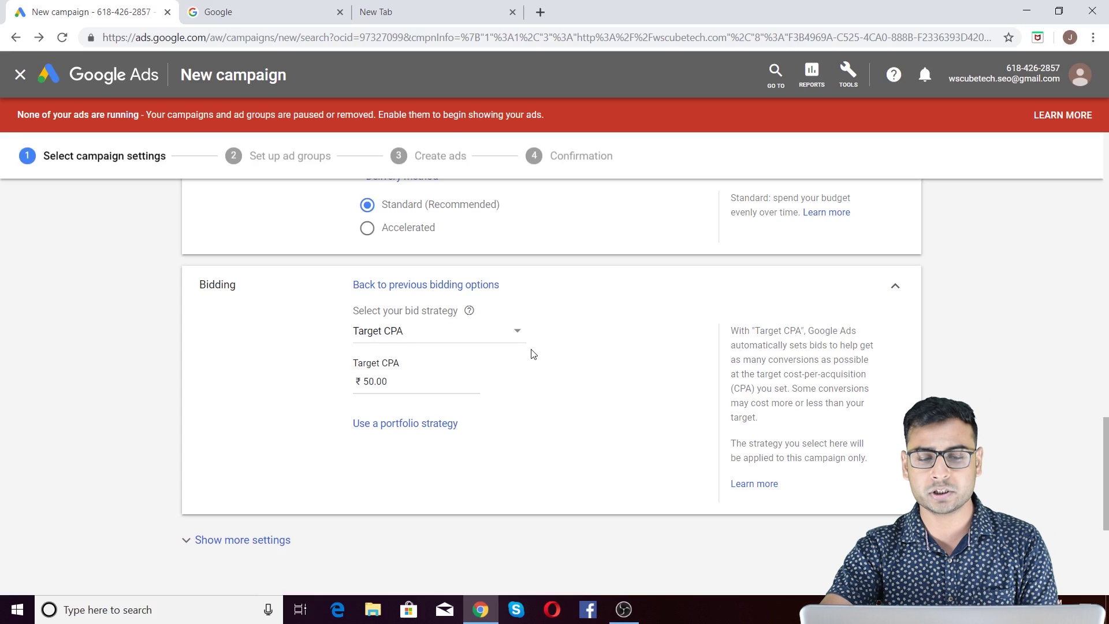
click(388, 382)
click(622, 389)
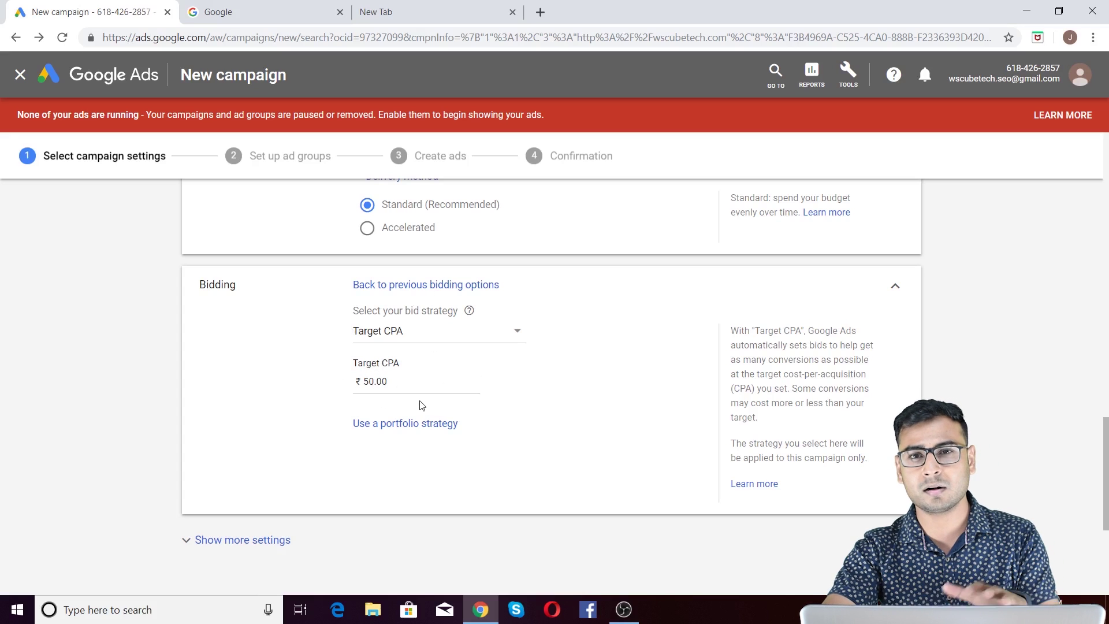
scroll(495, 314, up, 1)
scroll(548, 310, down, 1)
Switch the campaign's bid strategy to Target ROAS and enter a target ROAS of 500%.
click(414, 334)
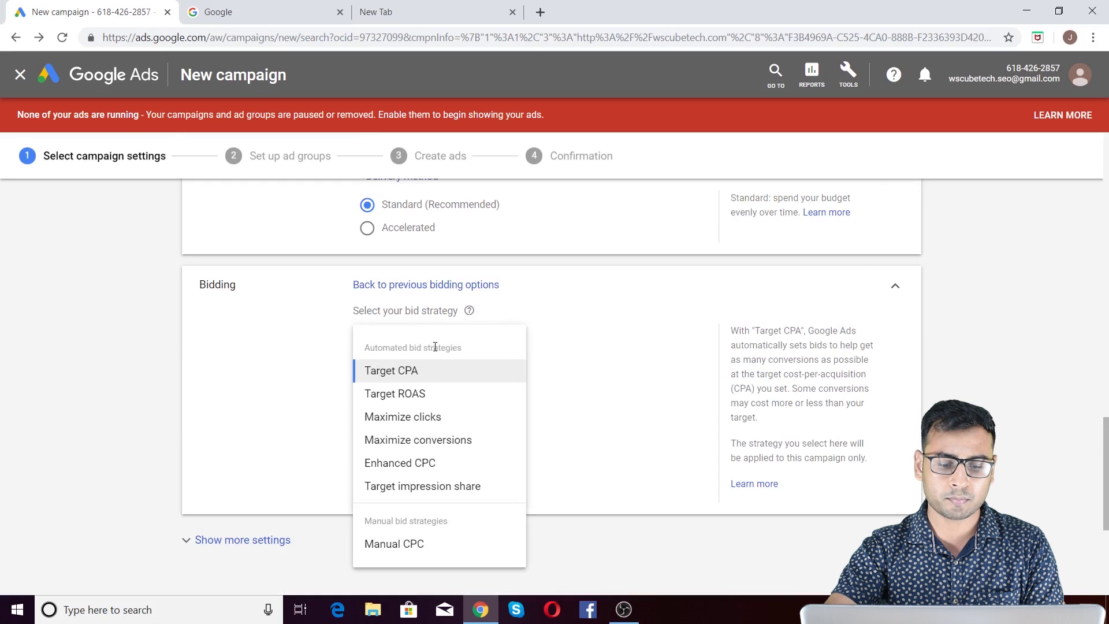
click(429, 397)
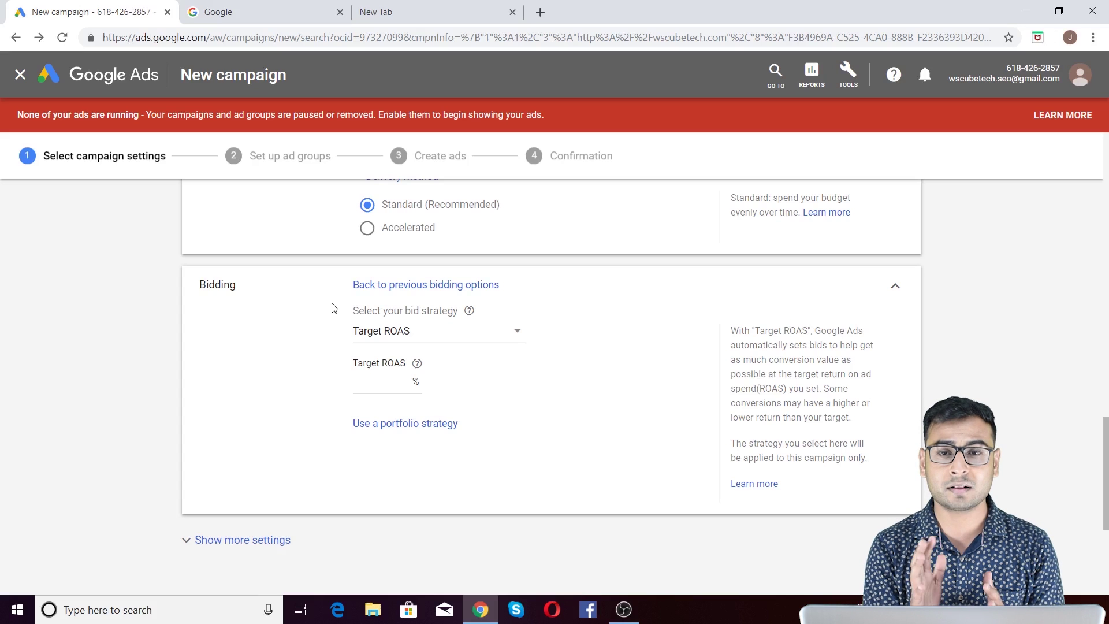
click(383, 381)
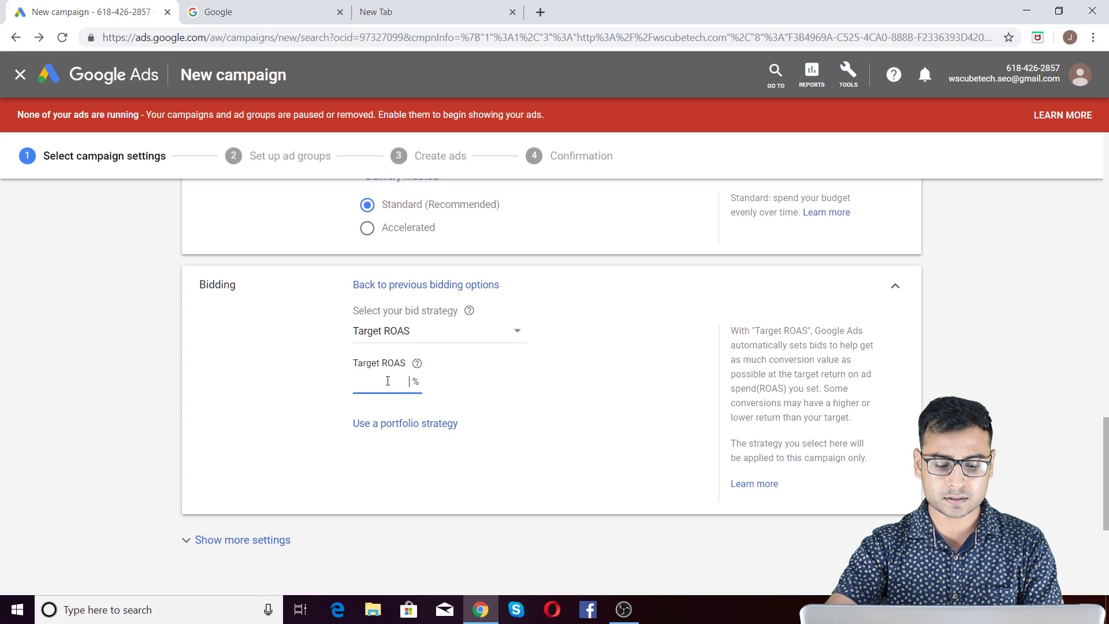
text(500)
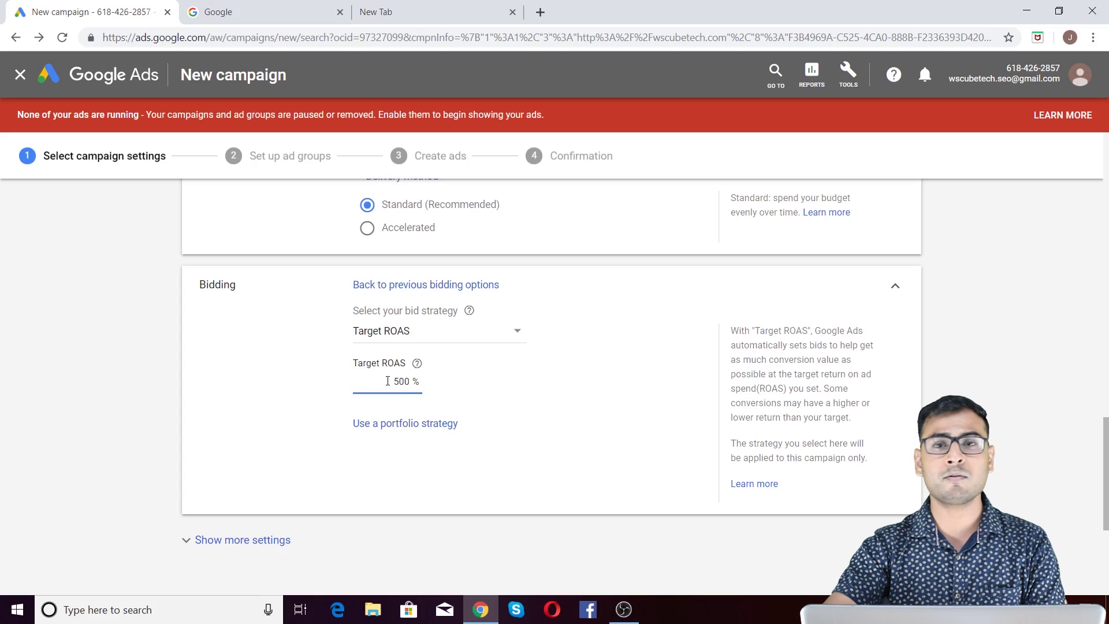
click(283, 423)
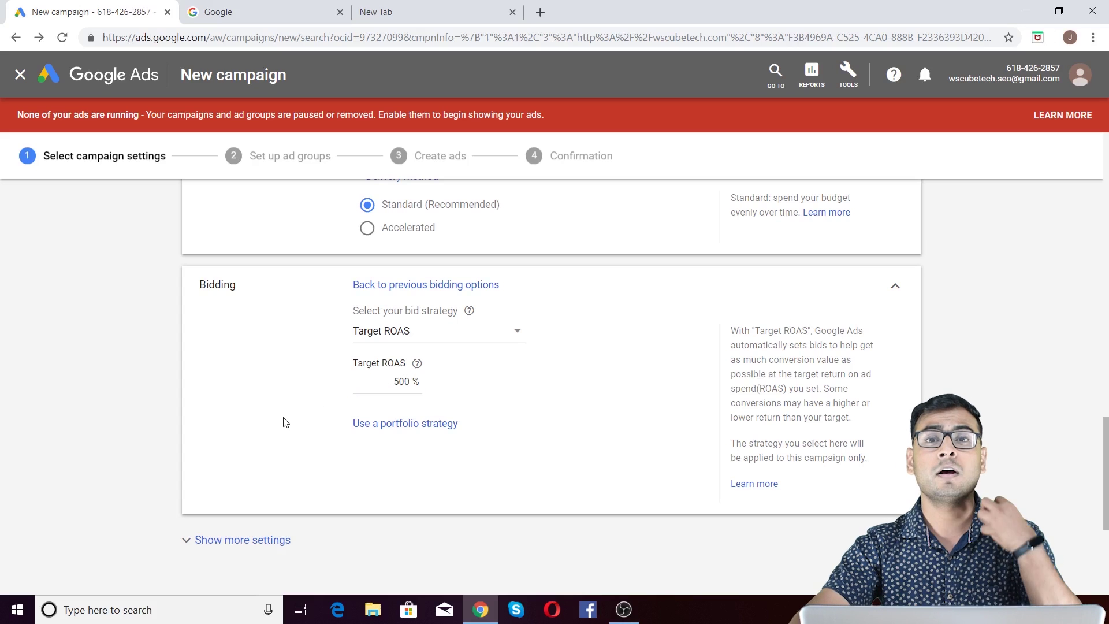
Change the target ROAS percentage to 200%.
double_click(400, 383)
key(BackSpace)
text(200)
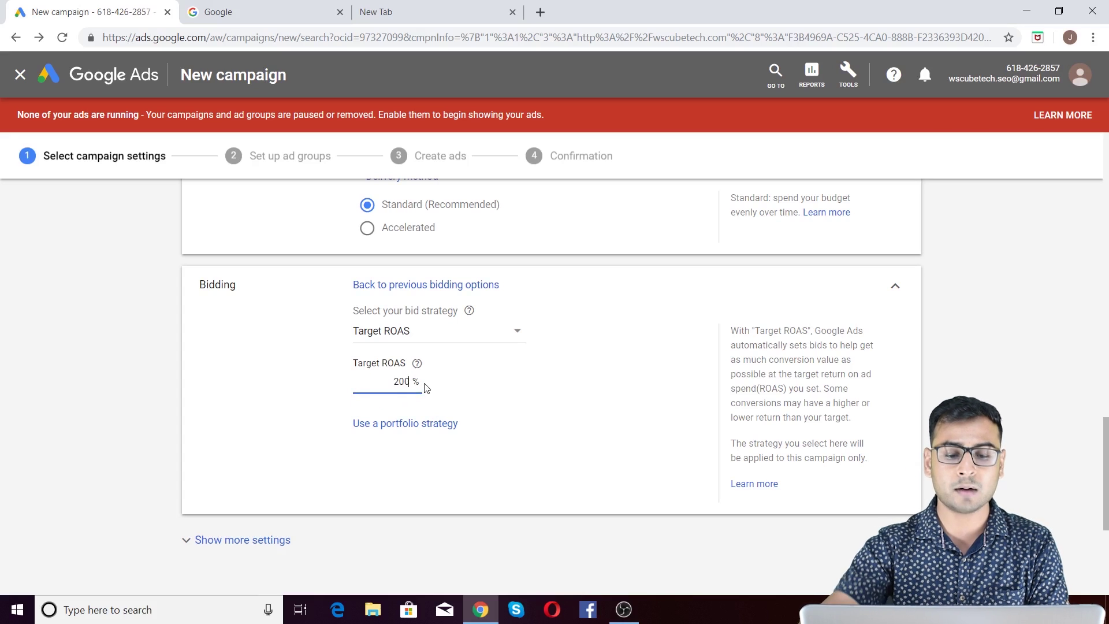
click(268, 409)
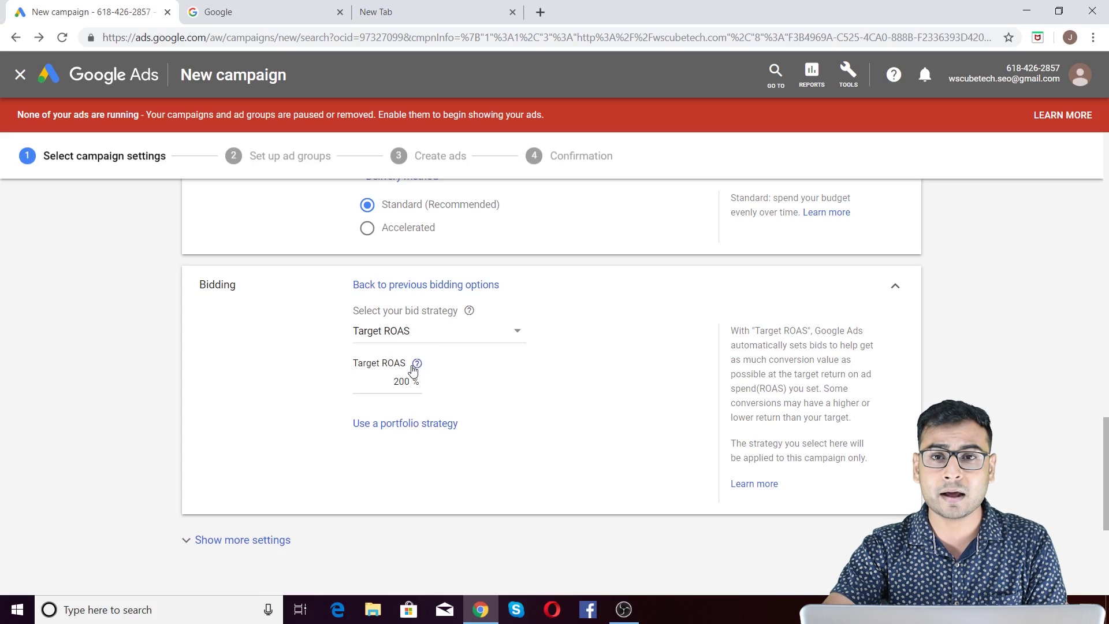
mouse_move(414, 373)
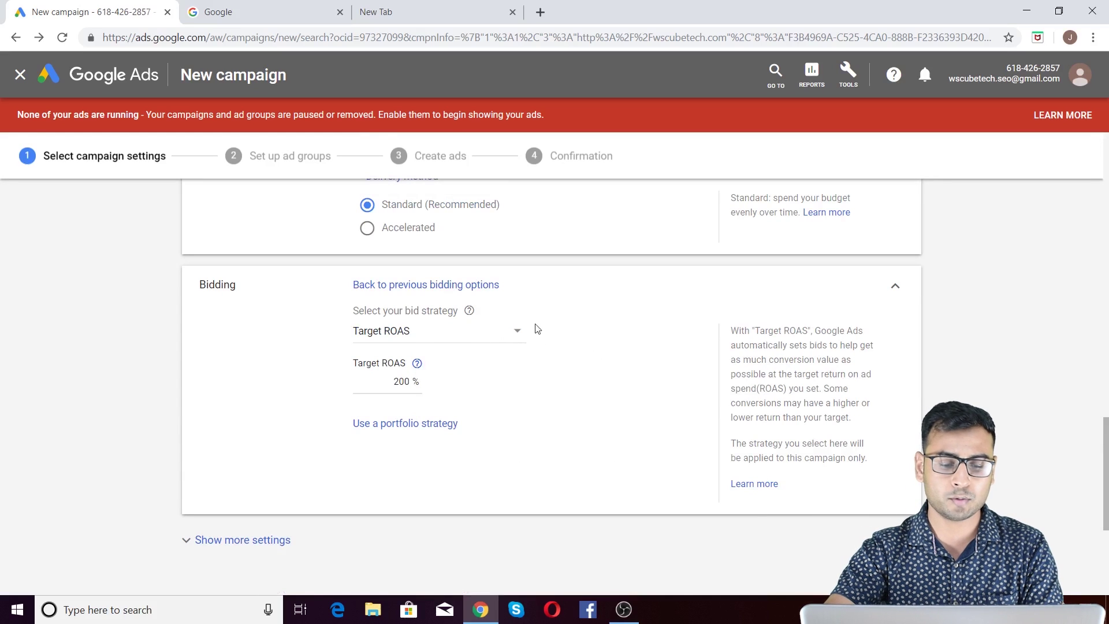
Switch the bid strategy to Maximize clicks and set the maximum CPC bid limit to ₹10.
click(406, 335)
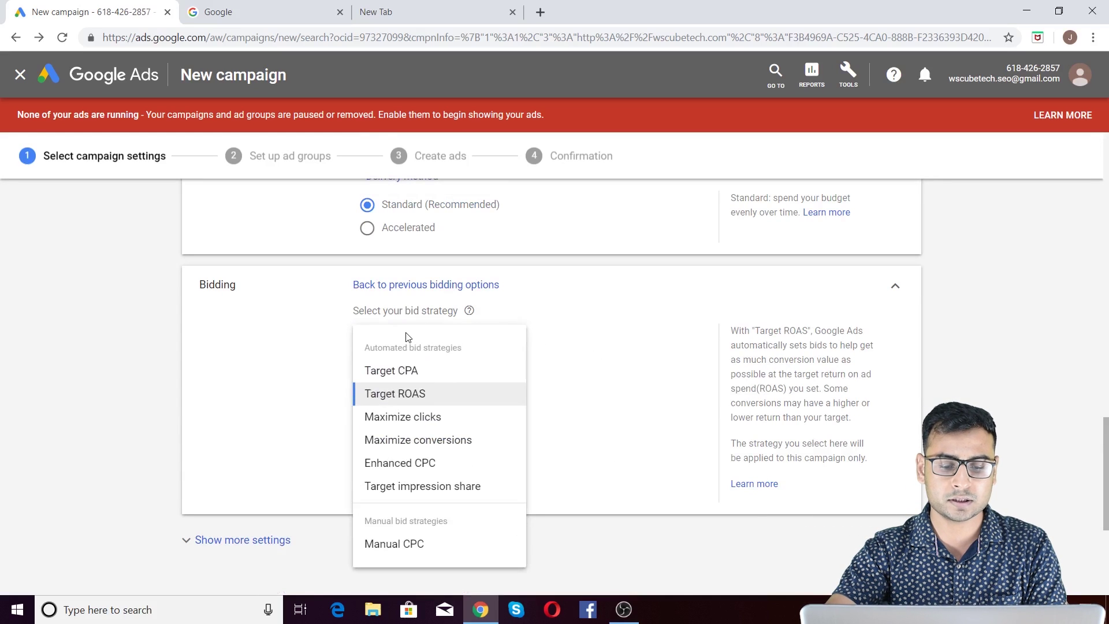
click(410, 416)
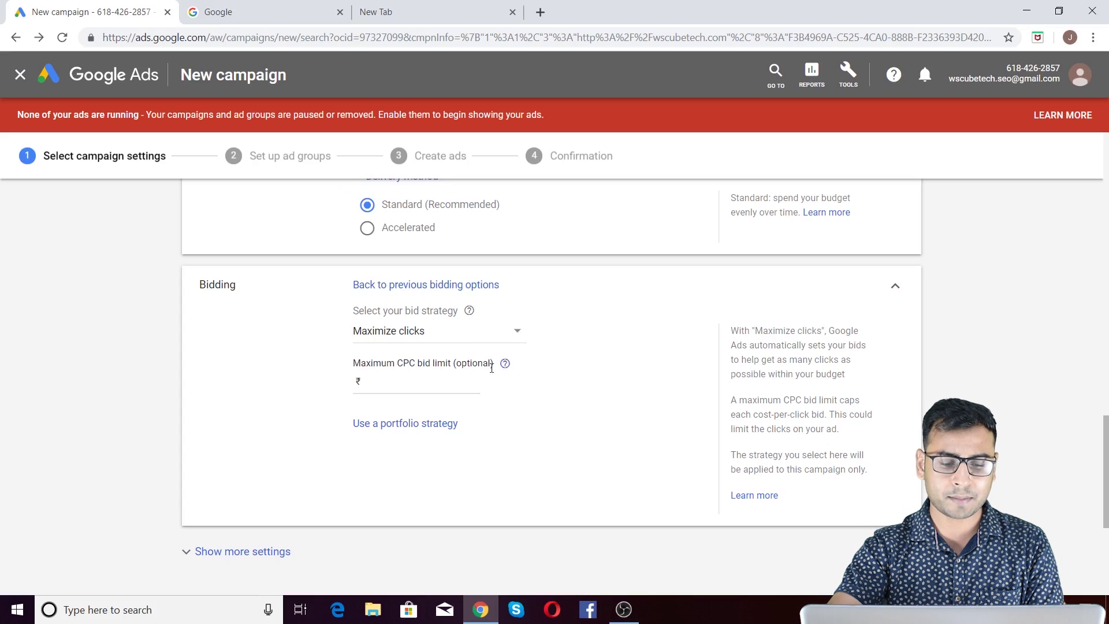
click(408, 379)
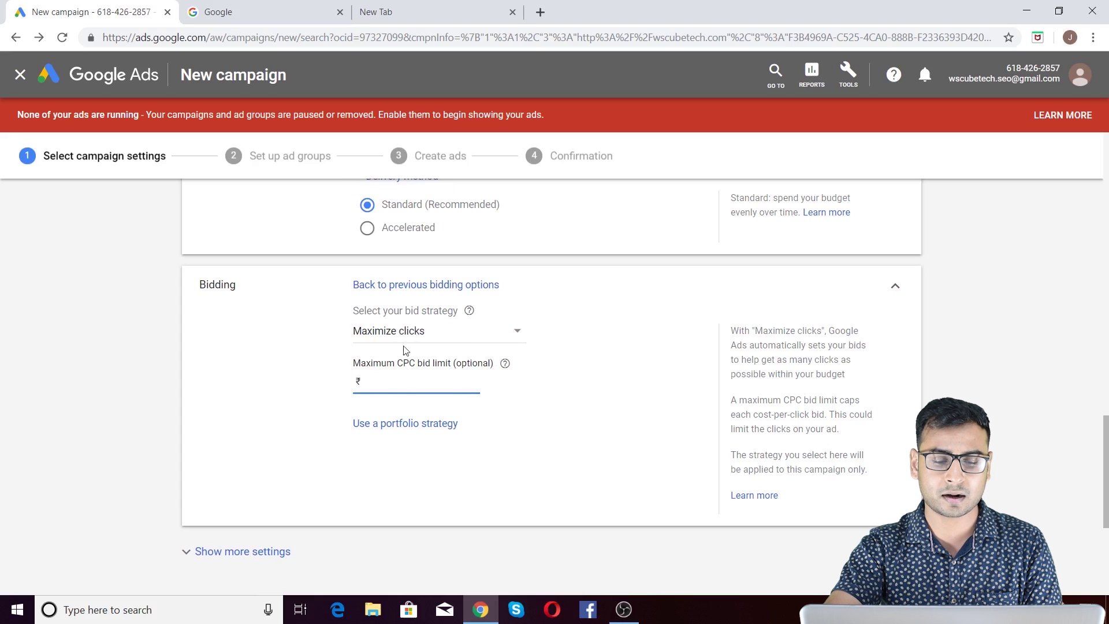
text(10)
click(220, 443)
Try Maximize conversions as the campaign's bid strategy, followed by Enhanced CPC.
click(431, 338)
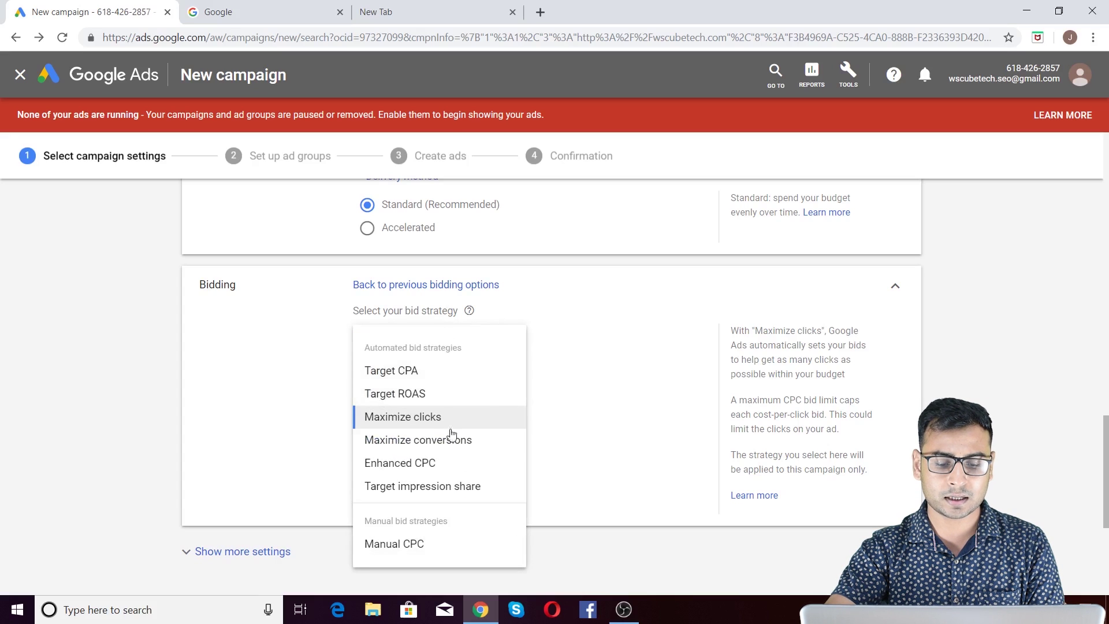
click(422, 442)
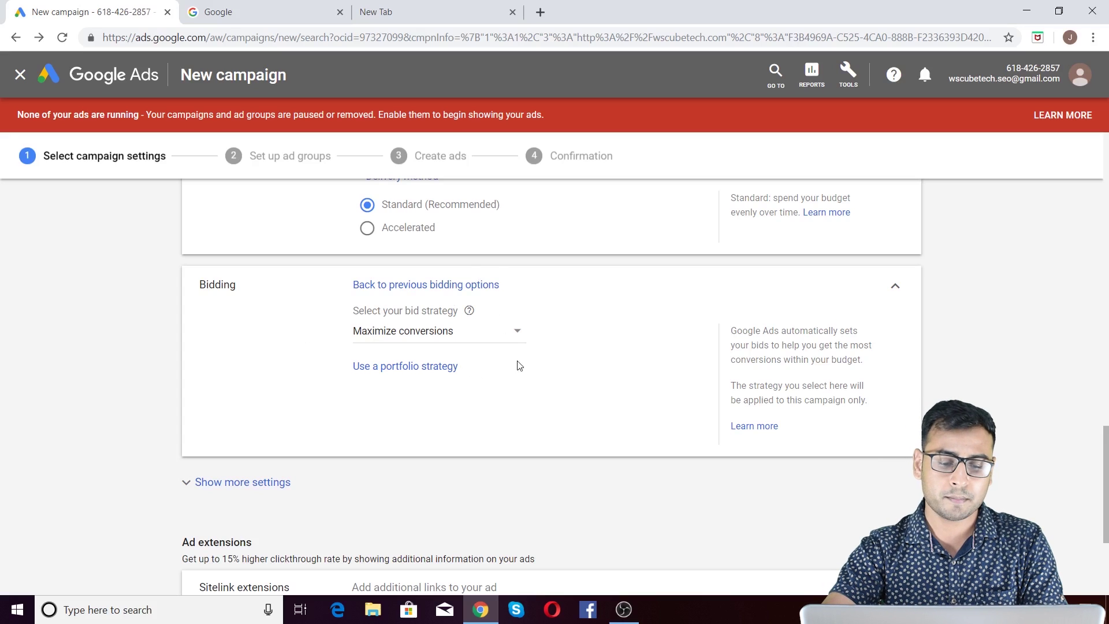
click(411, 331)
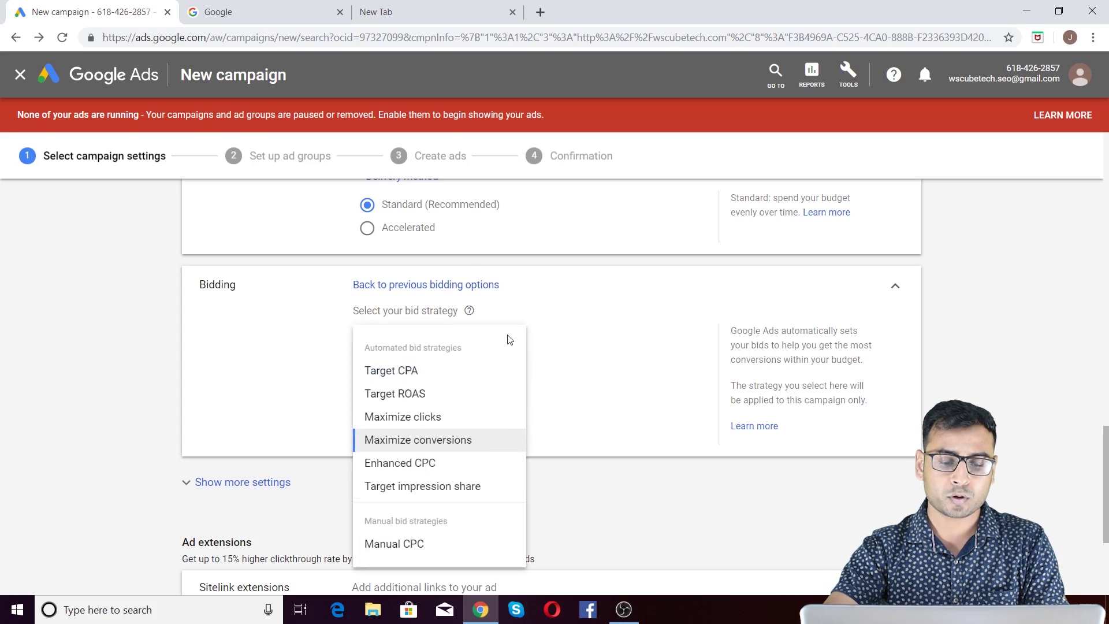
click(399, 463)
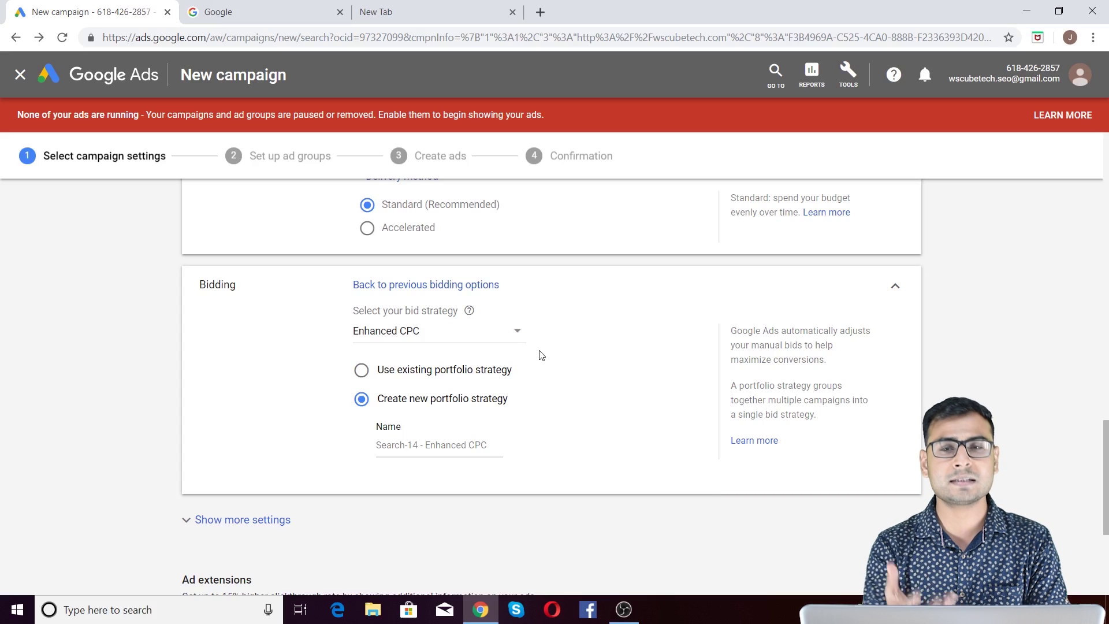
Set the campaign's bid strategy to Target impression share.
click(448, 338)
scroll(604, 387, down, 2)
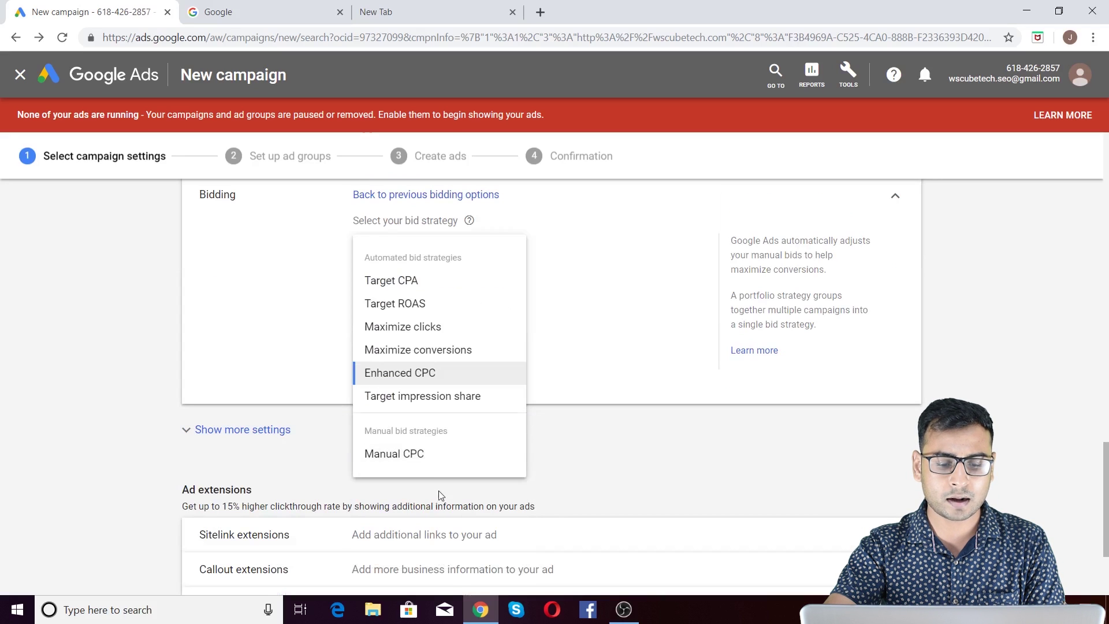
click(438, 394)
scroll(619, 316, up, 2)
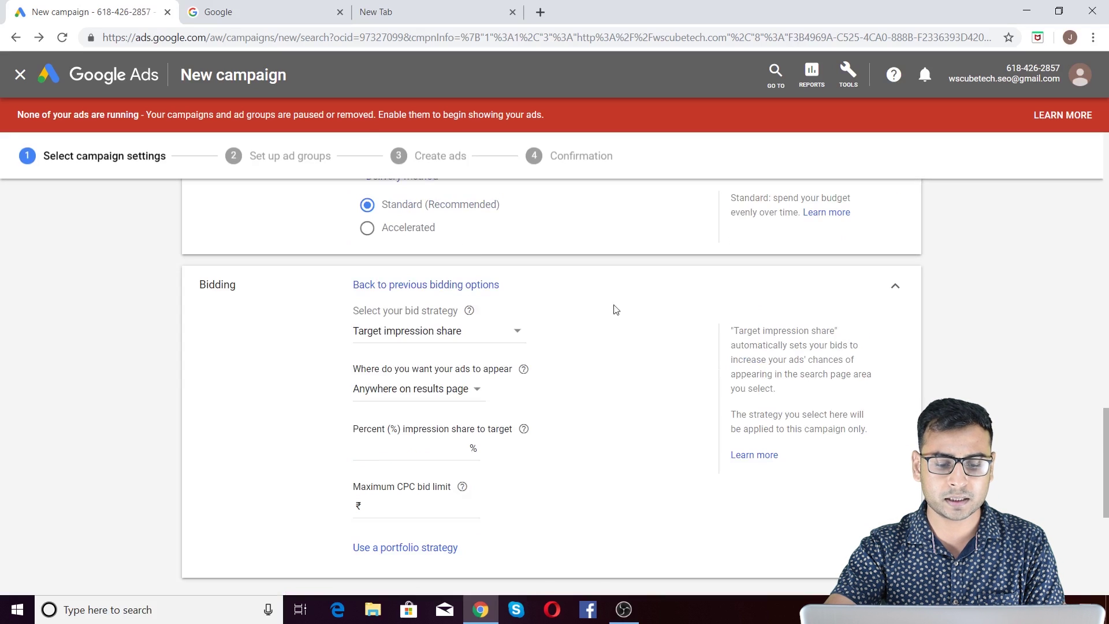
Examine the Target impression share settings: ad location options, percent impression share to target, and maximum CPC bid limit.
scroll(478, 253, down, 2)
click(477, 298)
click(550, 286)
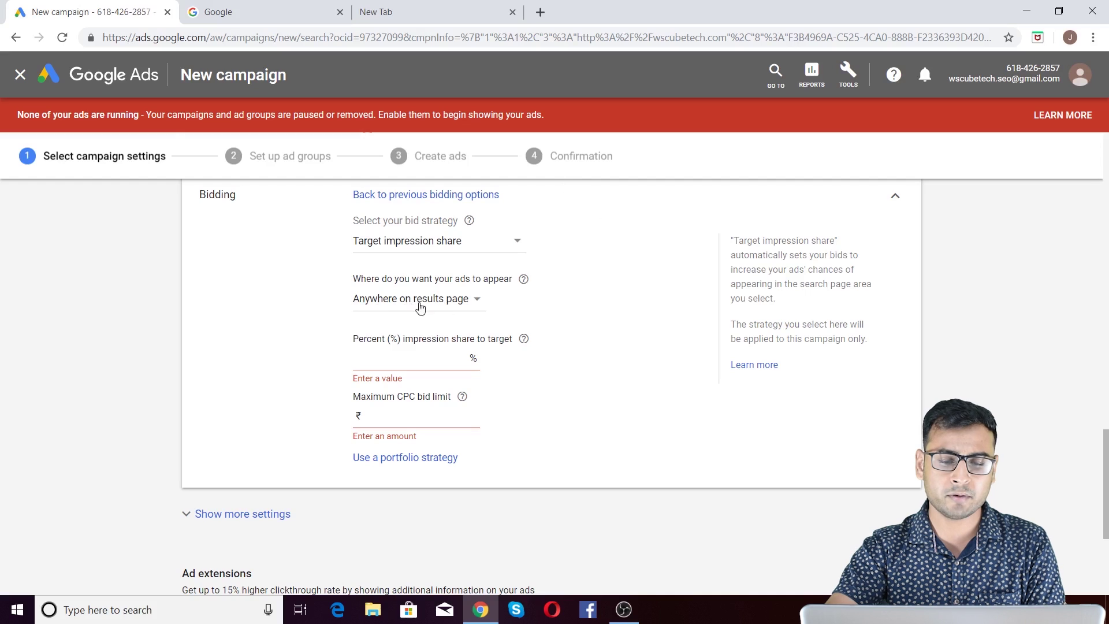
click(453, 303)
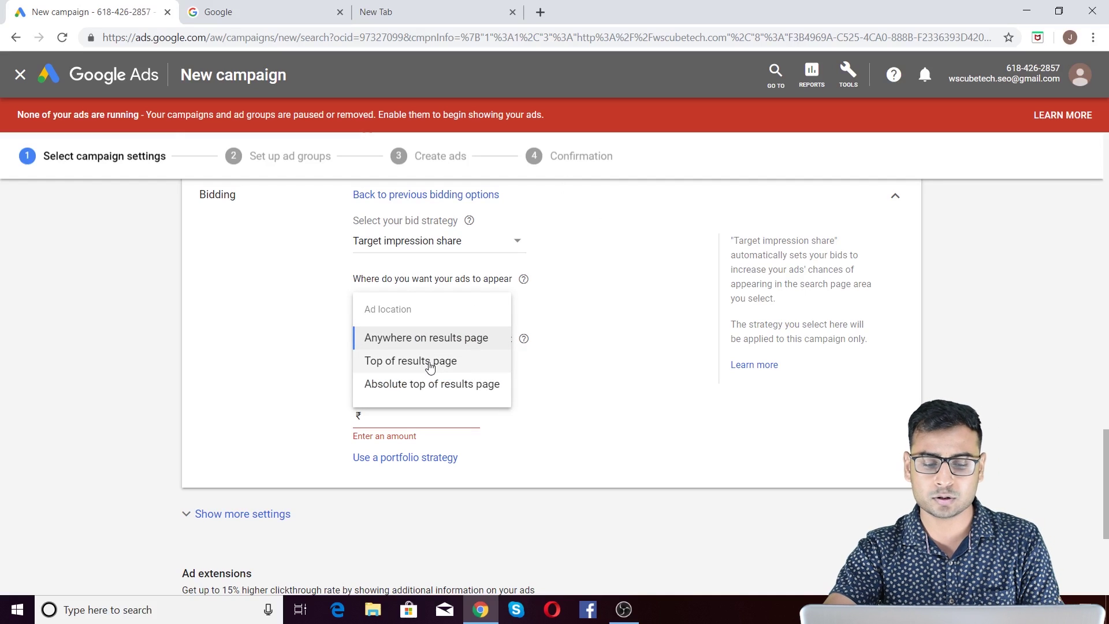
click(655, 330)
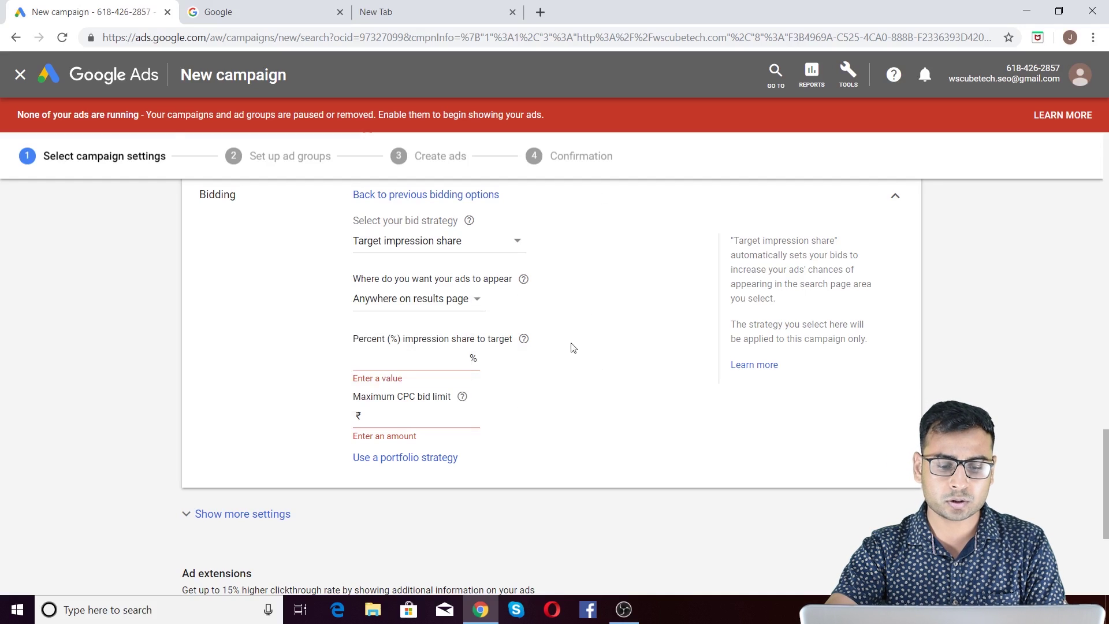
drag(362, 341, 557, 367)
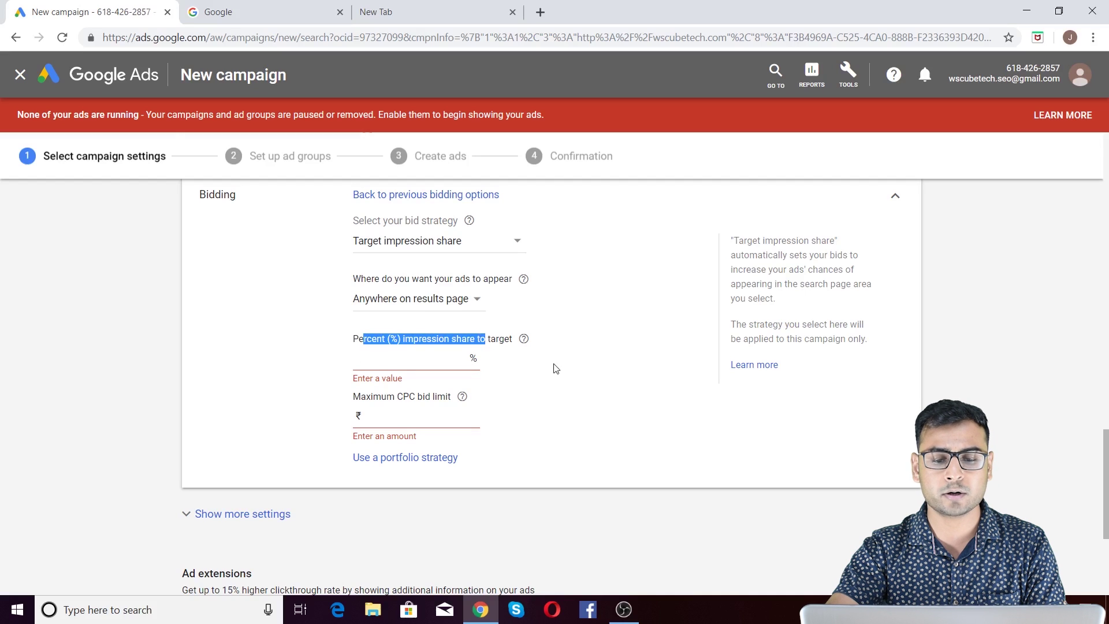
click(549, 358)
drag(364, 347, 501, 348)
click(501, 345)
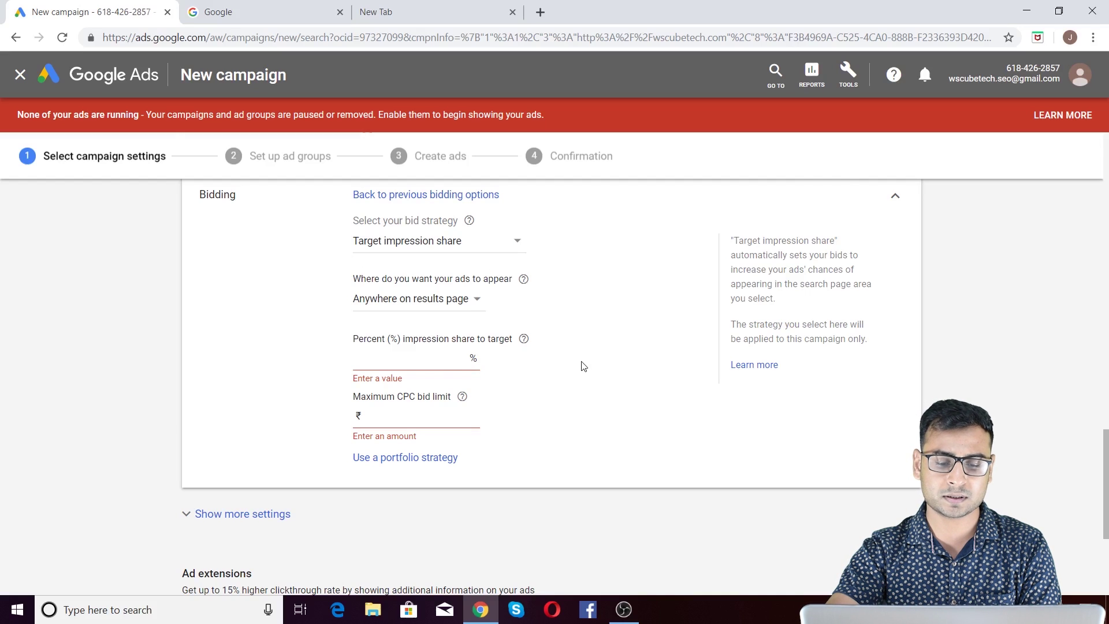
scroll(582, 347, down, 2)
click(435, 327)
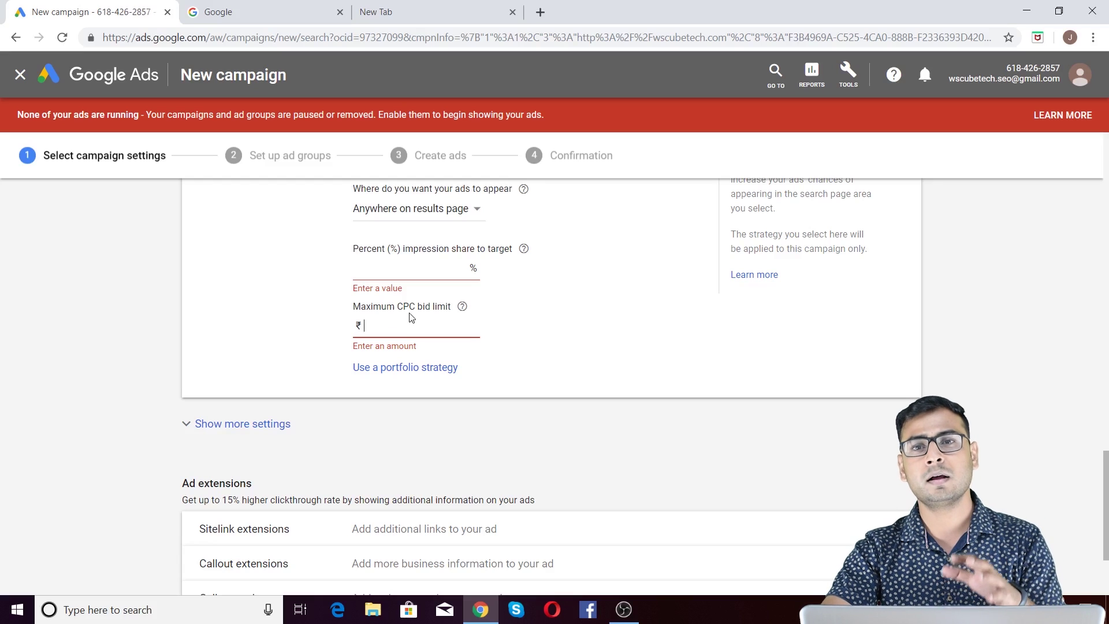
scroll(418, 354, up, 4)
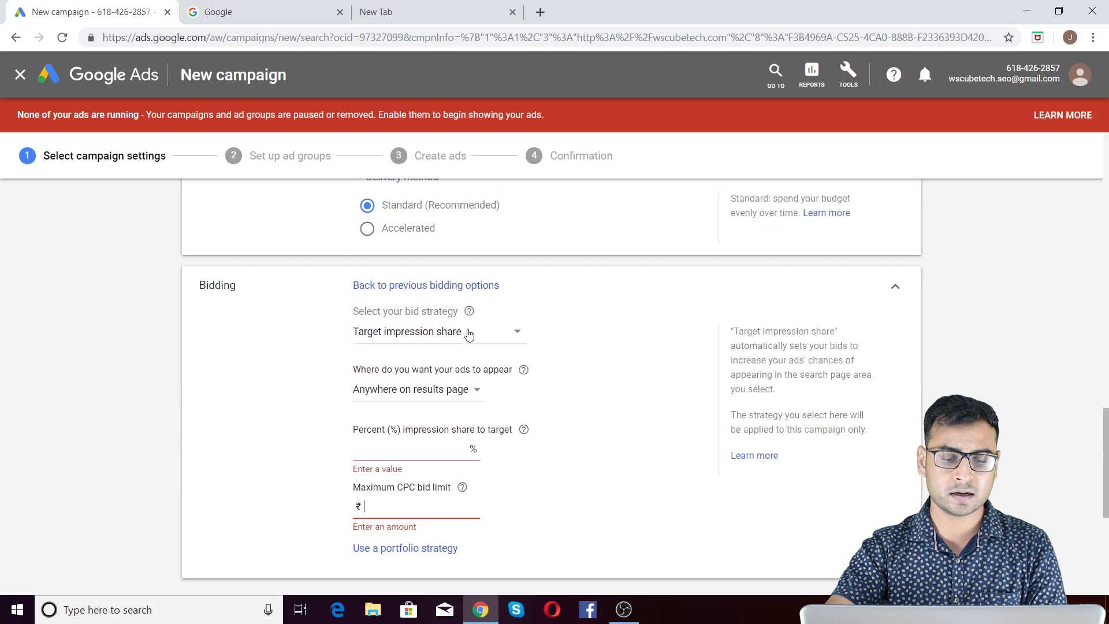
Review the list of automated and manual bid strategies and the surrounding budget and bidding settings.
click(463, 341)
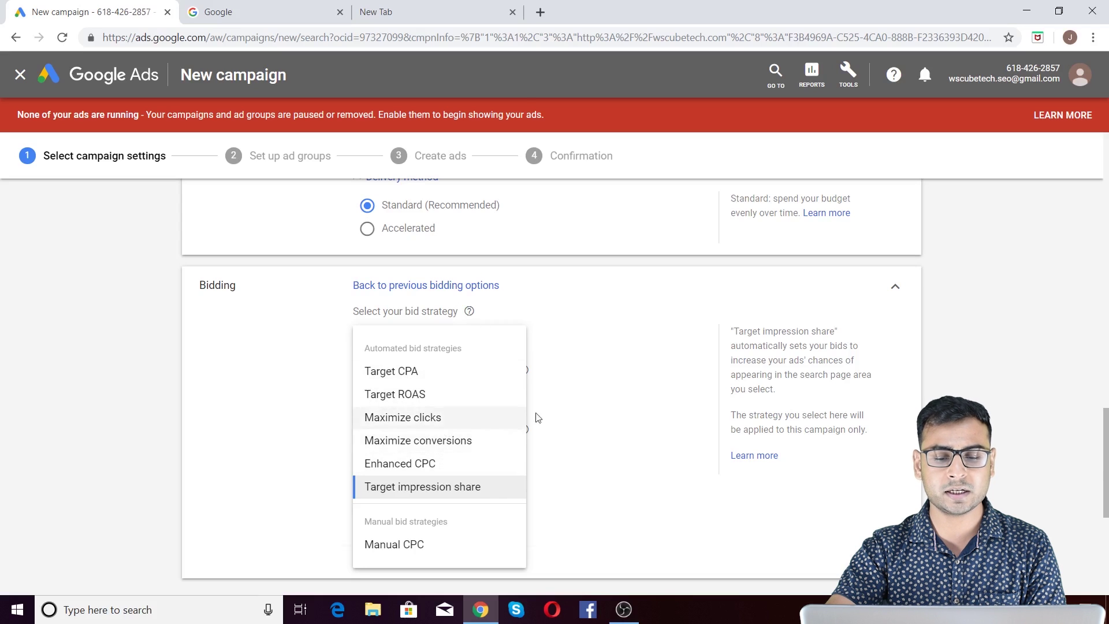
scroll(483, 387, down, 5)
scroll(559, 360, up, 3)
scroll(559, 359, up, 3)
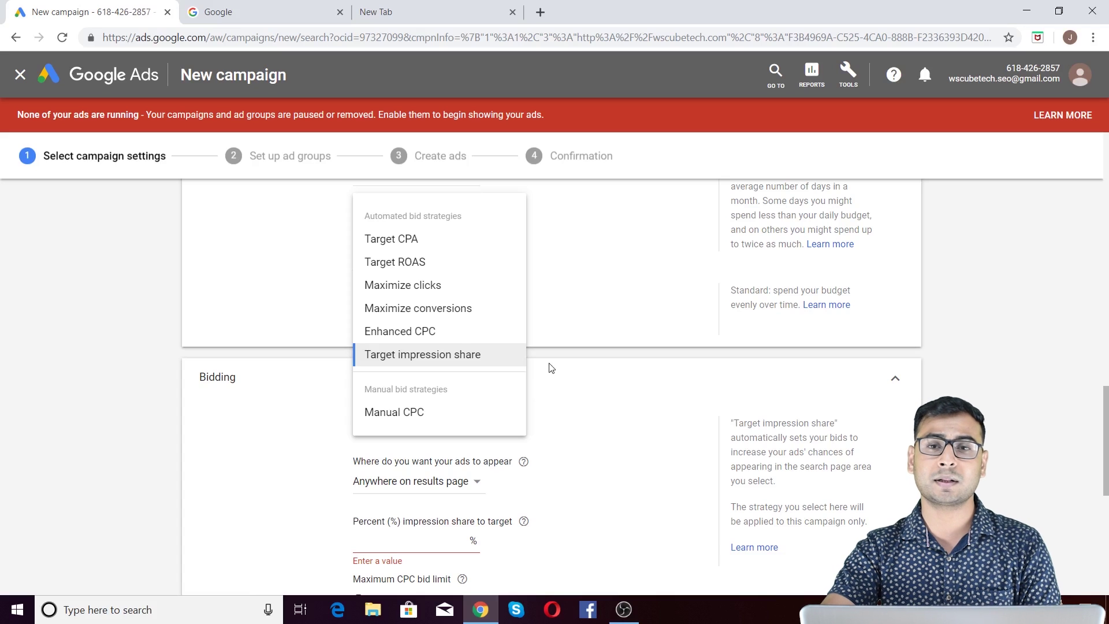
scroll(651, 376, up, 10)
scroll(650, 377, down, 8)
scroll(629, 384, up, 2)
scroll(628, 384, down, 5)
scroll(580, 346, up, 2)
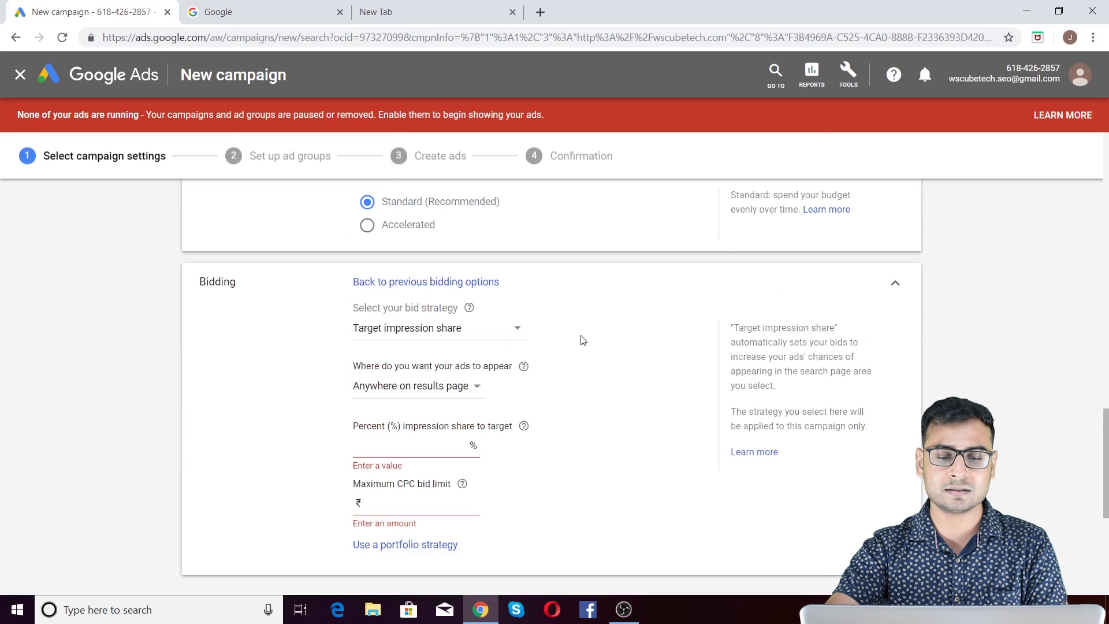